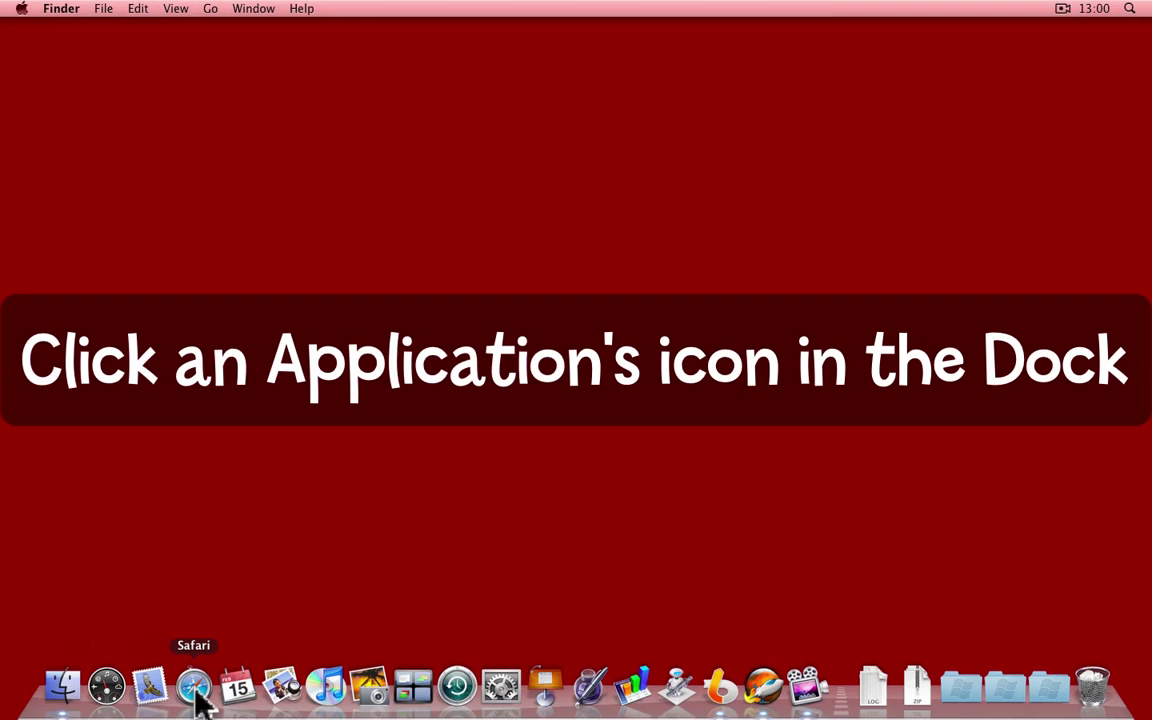
# - Launch Safari from the Dock, then quit it to return to the empty desktop
pyautogui.click(198, 702)
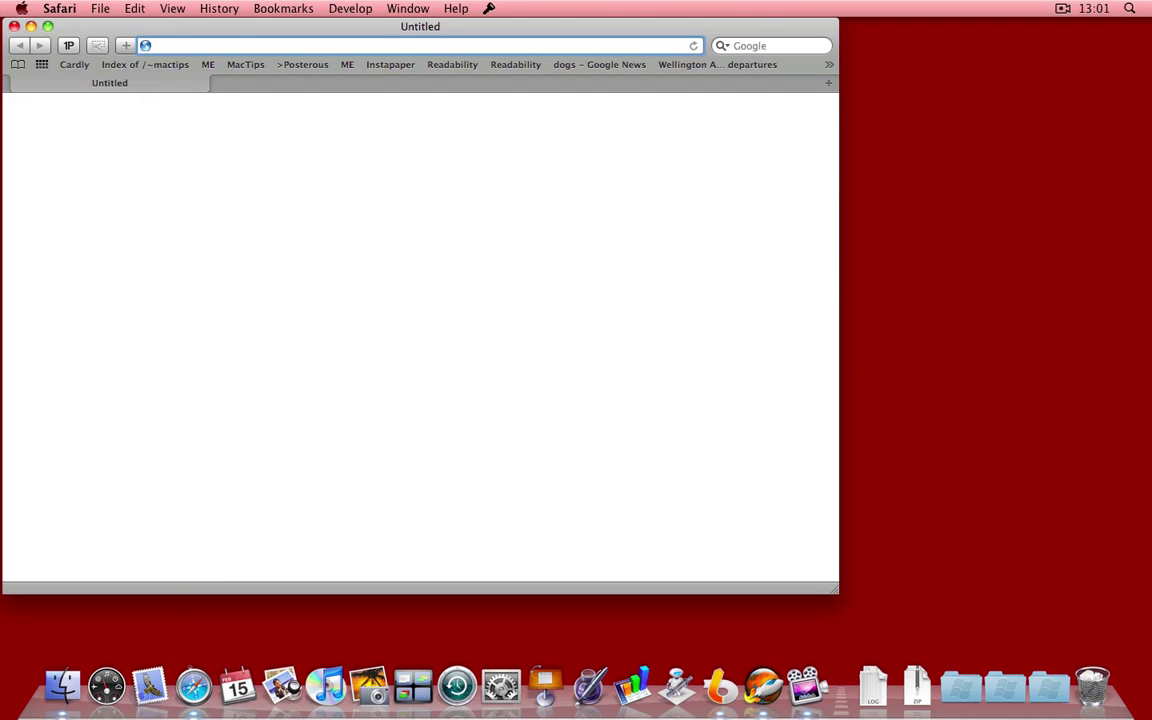
pyautogui.click(60, 9)
pyautogui.click(72, 243)
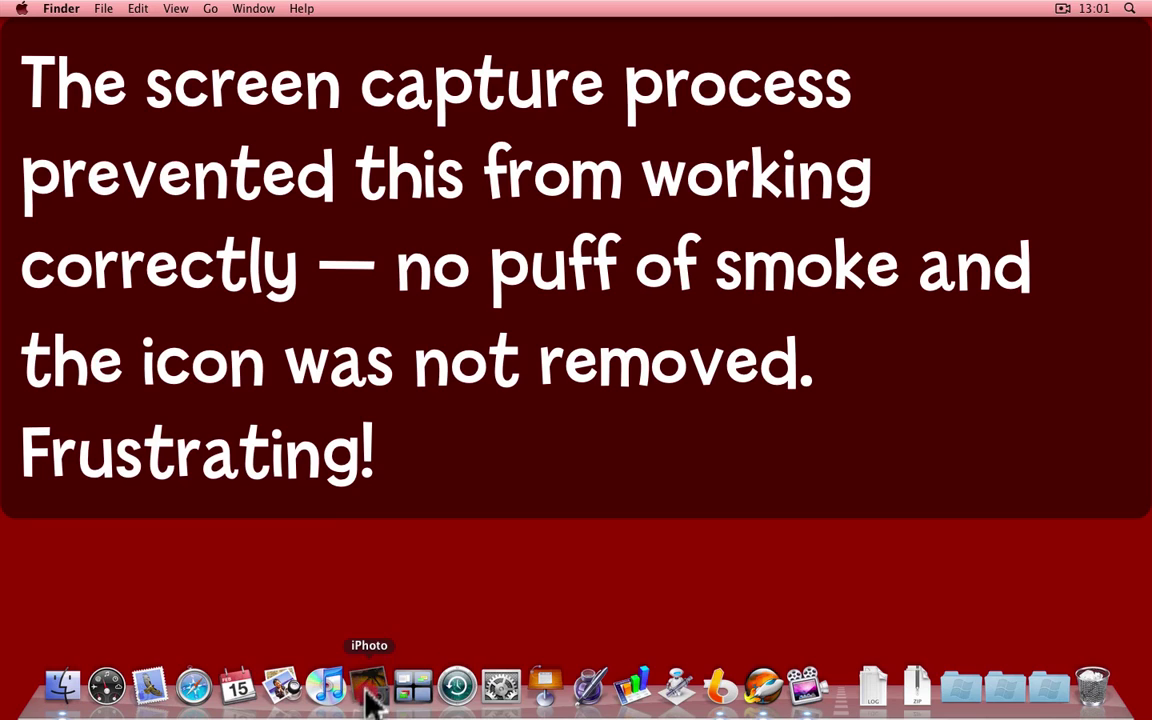
pyautogui.moveTo(372, 705); pyautogui.dragTo(362, 480)
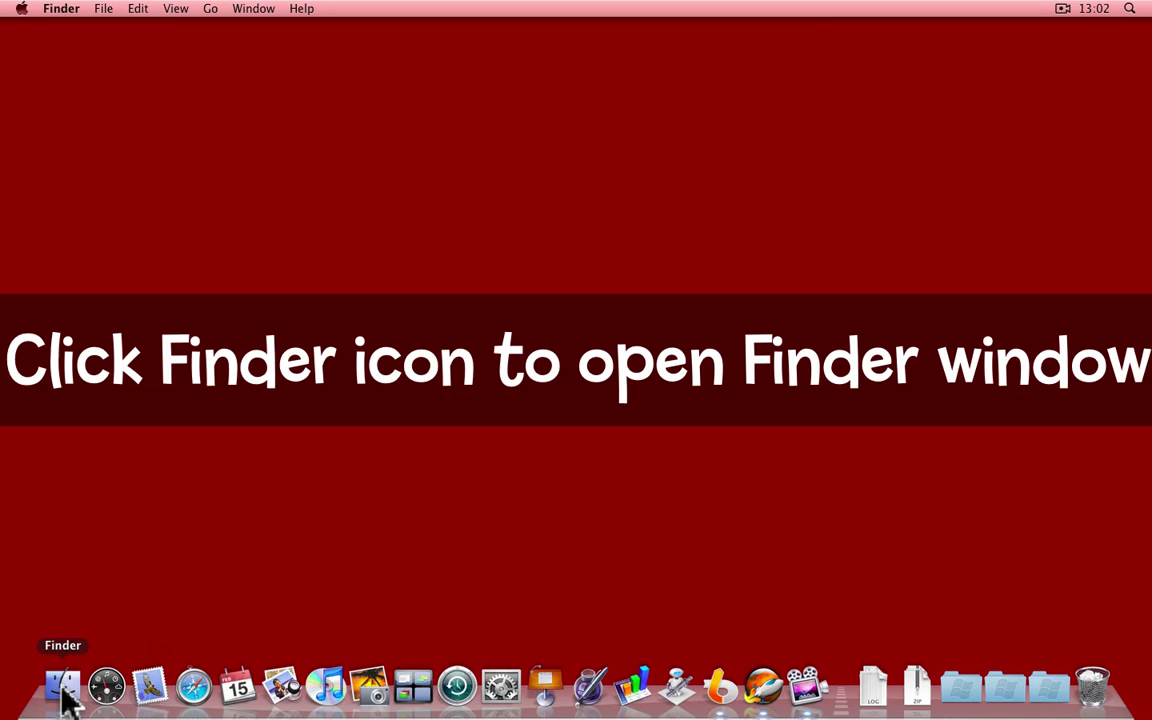
# - Open a Finder window, hide its toolbar and sidebar, and move it left
pyautogui.click(63, 688)
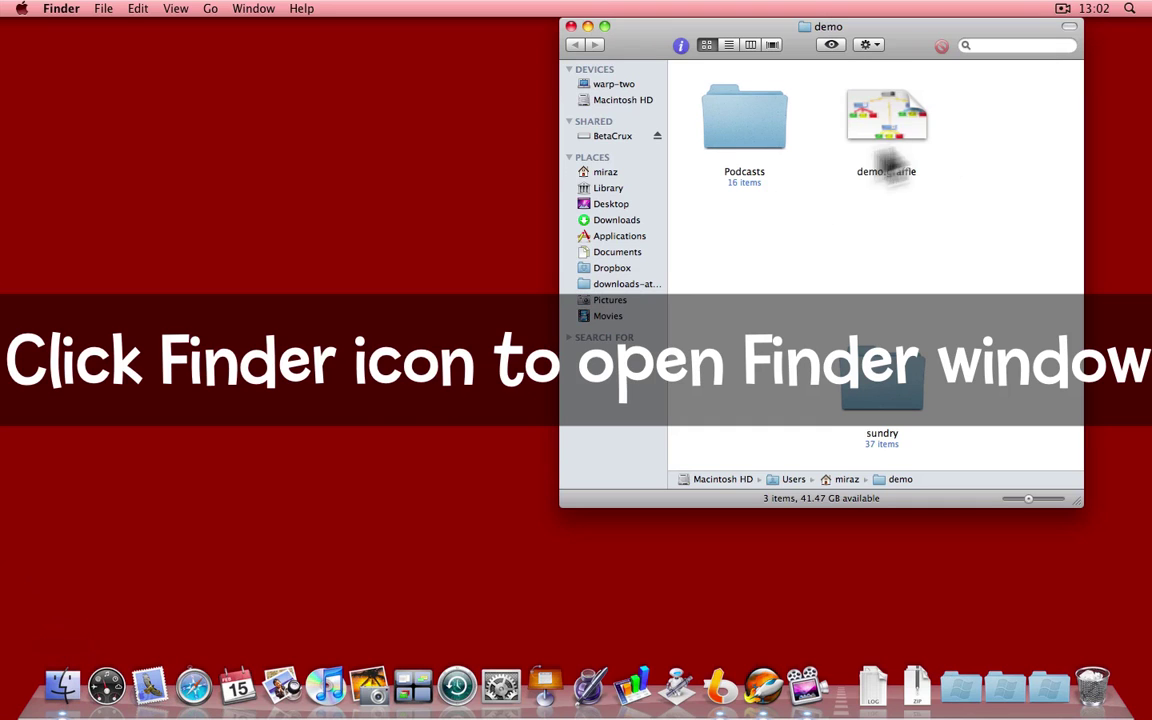
pyautogui.click(1068, 28)
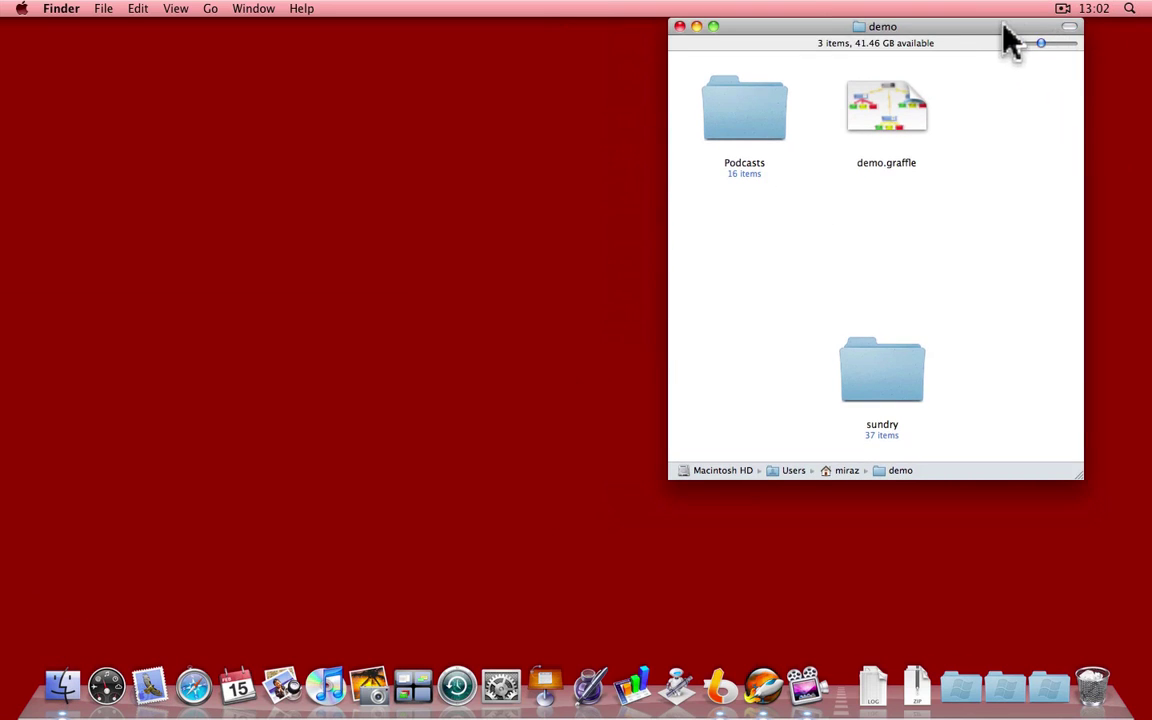
pyautogui.moveTo(985, 30)
pyautogui.mouseDown()
pyautogui.moveTo(408, 106)
pyautogui.moveTo(411, 121)
pyautogui.mouseUp()
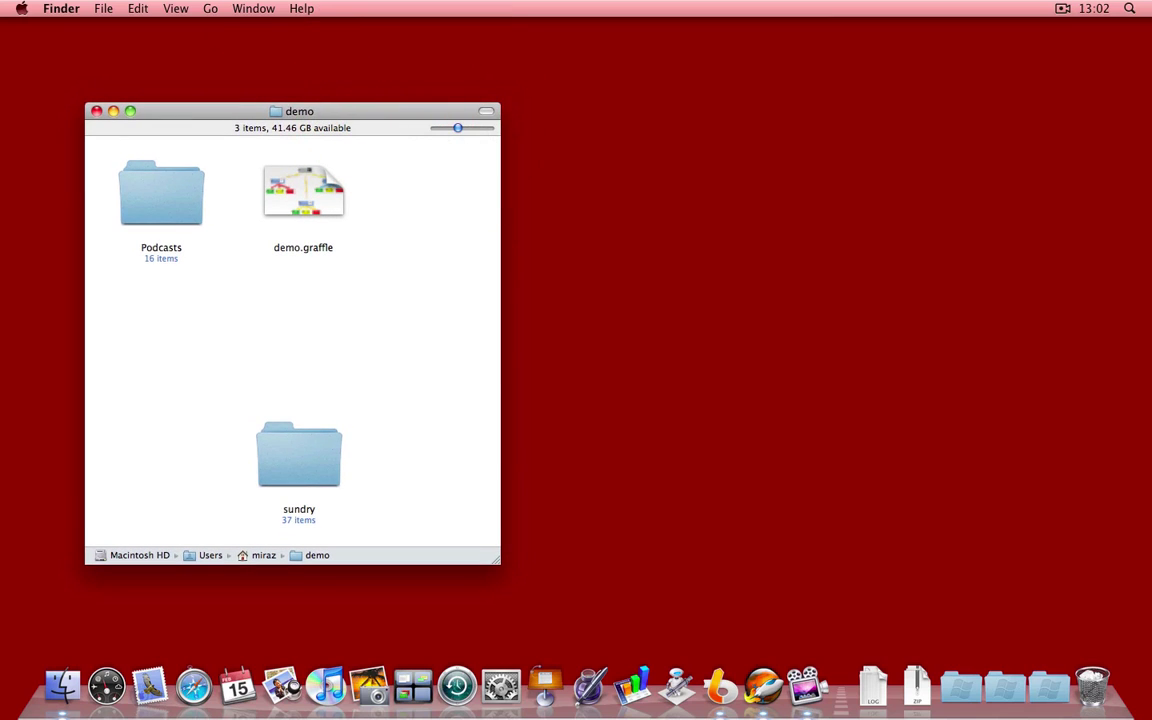
# - Open the Applications folder from the Go menu and close the demo folder window
pyautogui.click(210, 9)
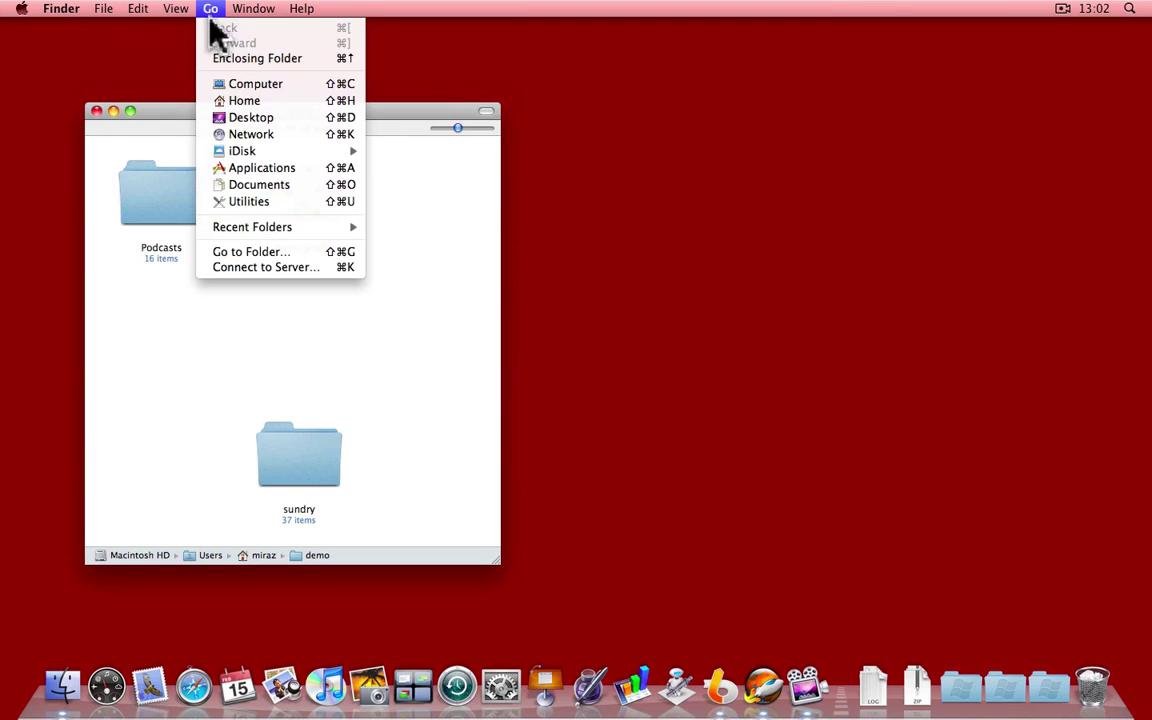
pyautogui.click(238, 170)
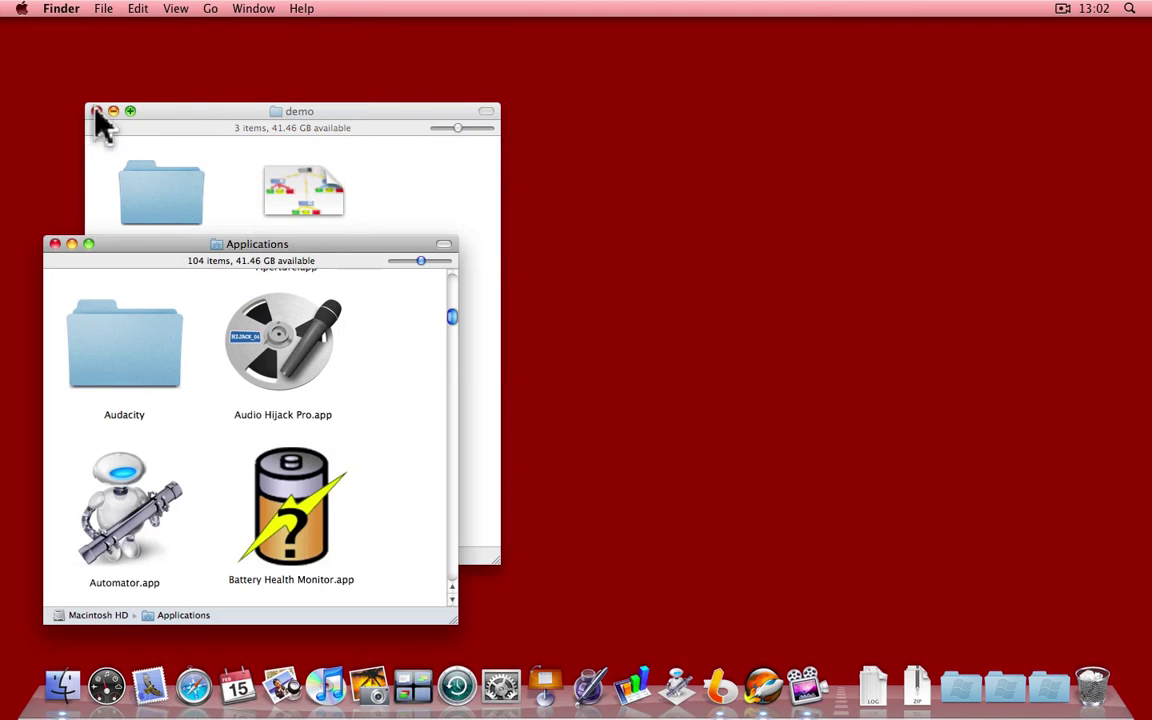
pyautogui.click(96, 111)
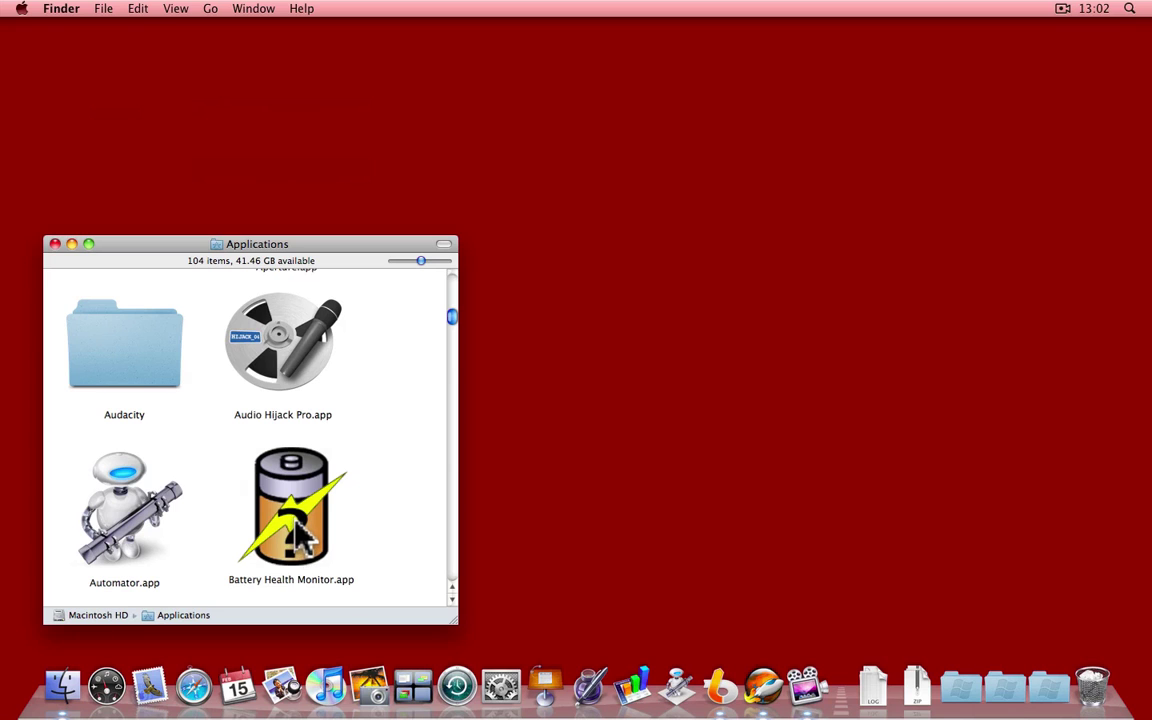
# - Add Battery Health Monitor.app to the Dock right after Calendar, then close the Applications window
pyautogui.click(292, 538)
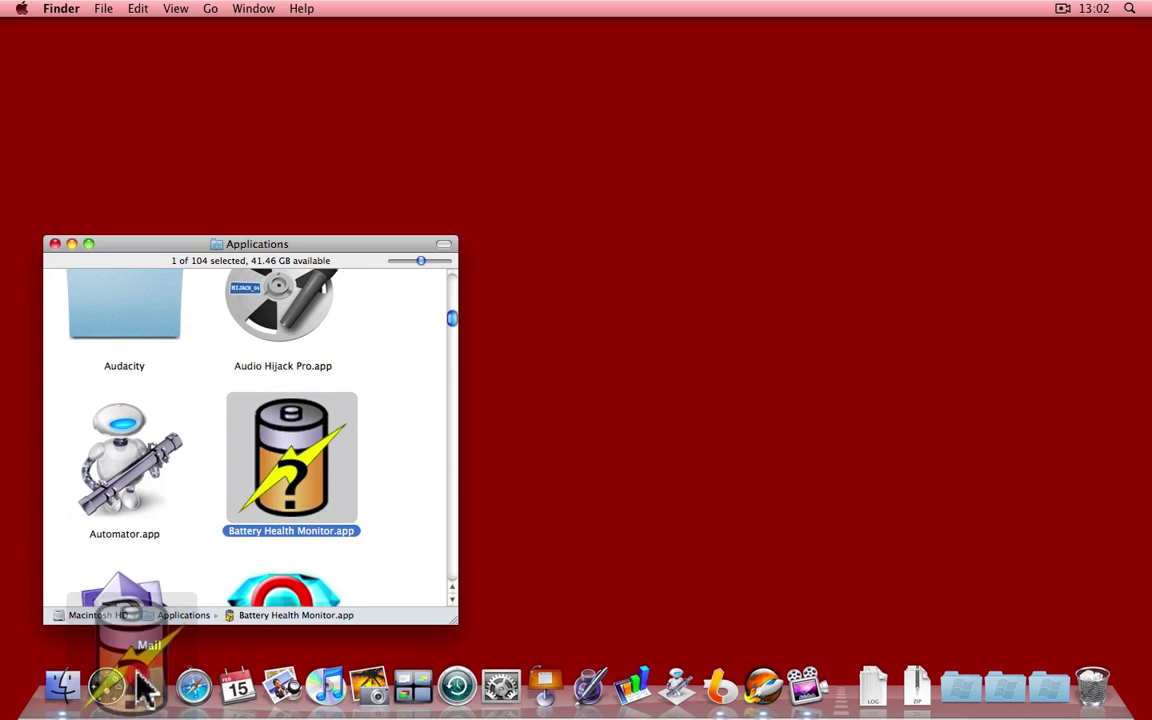
pyautogui.moveTo(288, 540)
pyautogui.mouseDown()
pyautogui.moveTo(143, 700)
pyautogui.moveTo(287, 694)
pyautogui.moveTo(300, 705)
pyautogui.moveTo(272, 707)
pyautogui.mouseUp()
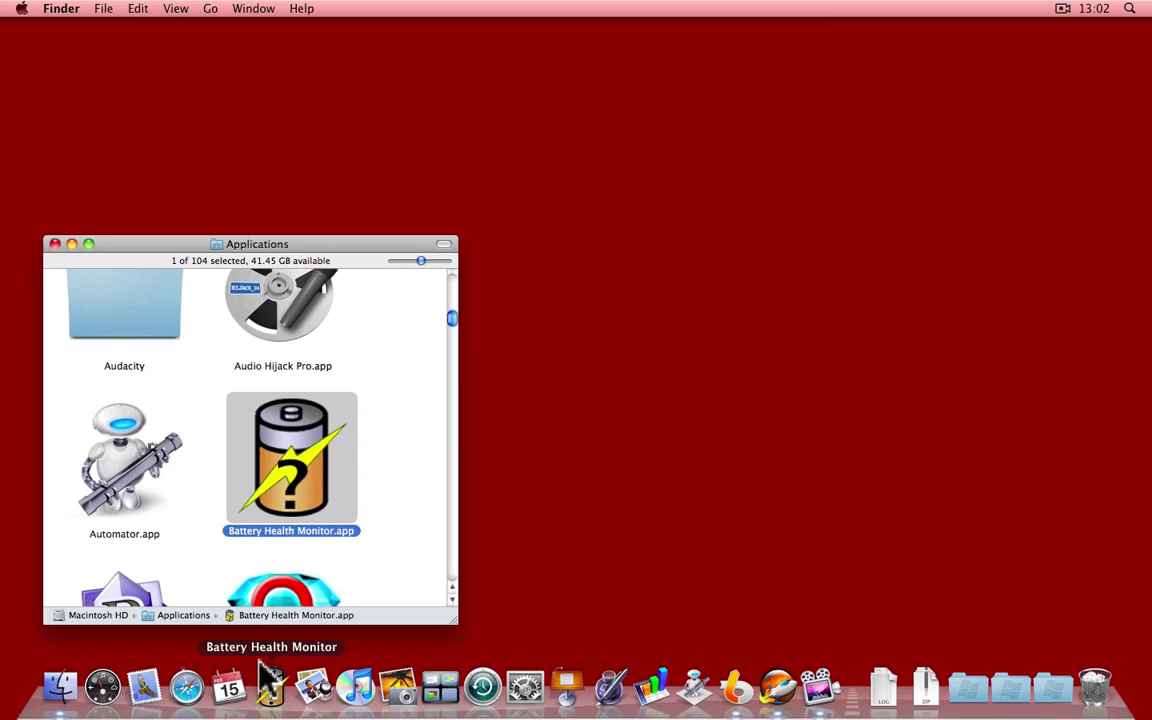
pyautogui.click(55, 244)
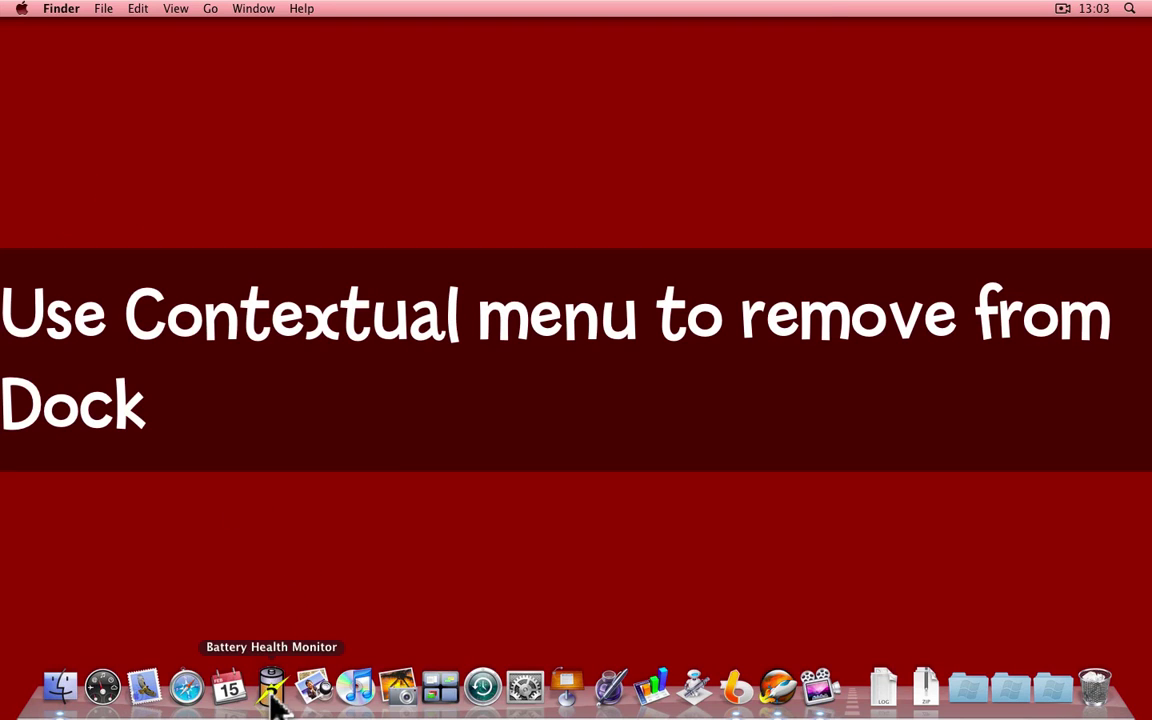
# - Remove the Battery Health Monitor icon using its Dock menu's Options > Remove from Dock
pyautogui.rightClick(272, 700)
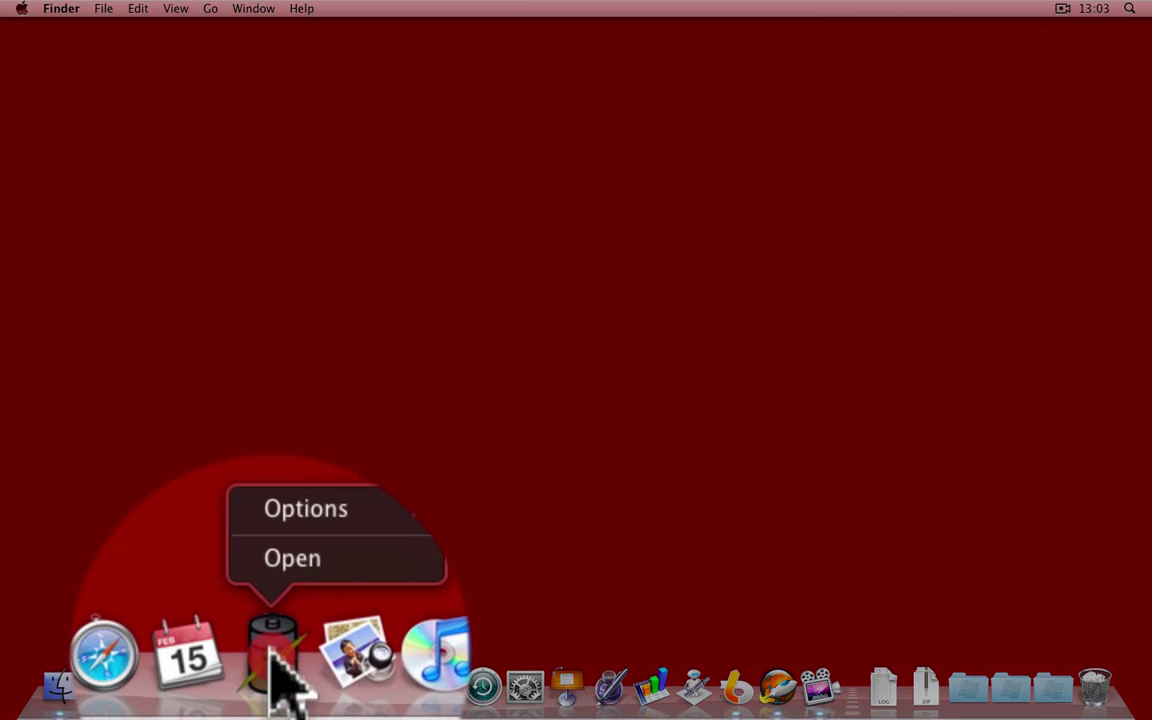
pyautogui.click(290, 515)
pyautogui.click(415, 521)
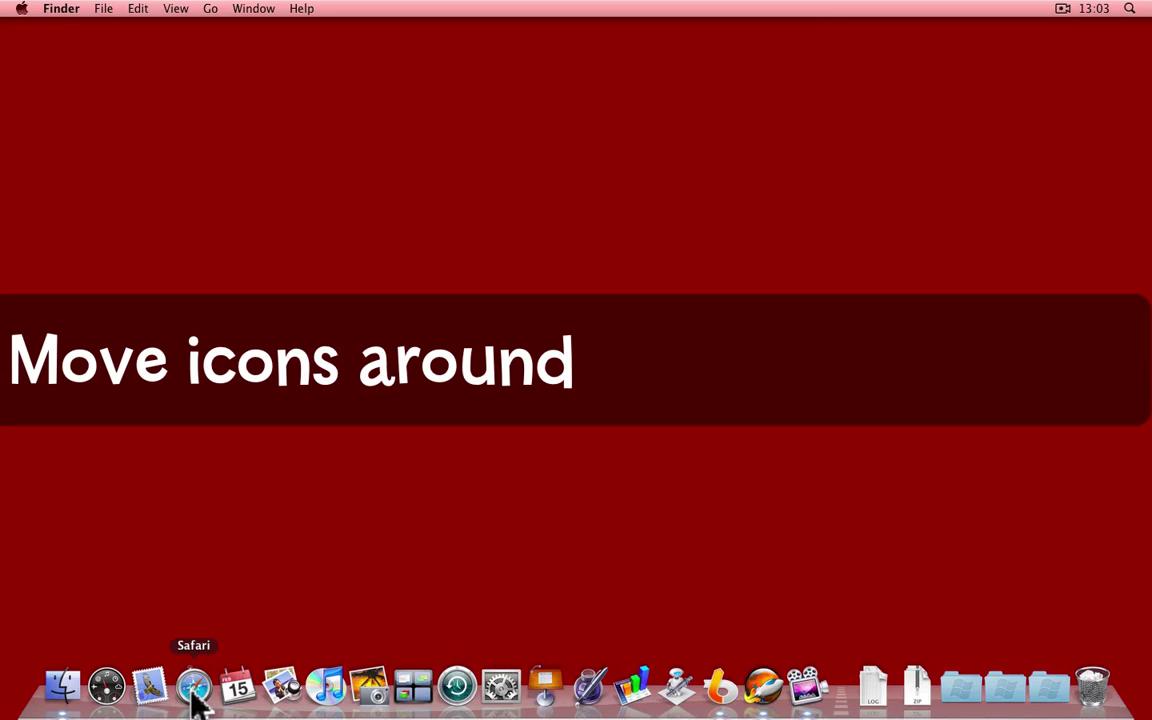
# - Drag Safari rightward along the Dock so it sits after Calendar
pyautogui.moveTo(194, 690)
pyautogui.mouseDown()
pyautogui.moveTo(275, 700)
pyautogui.moveTo(220, 702)
pyautogui.mouseUp()
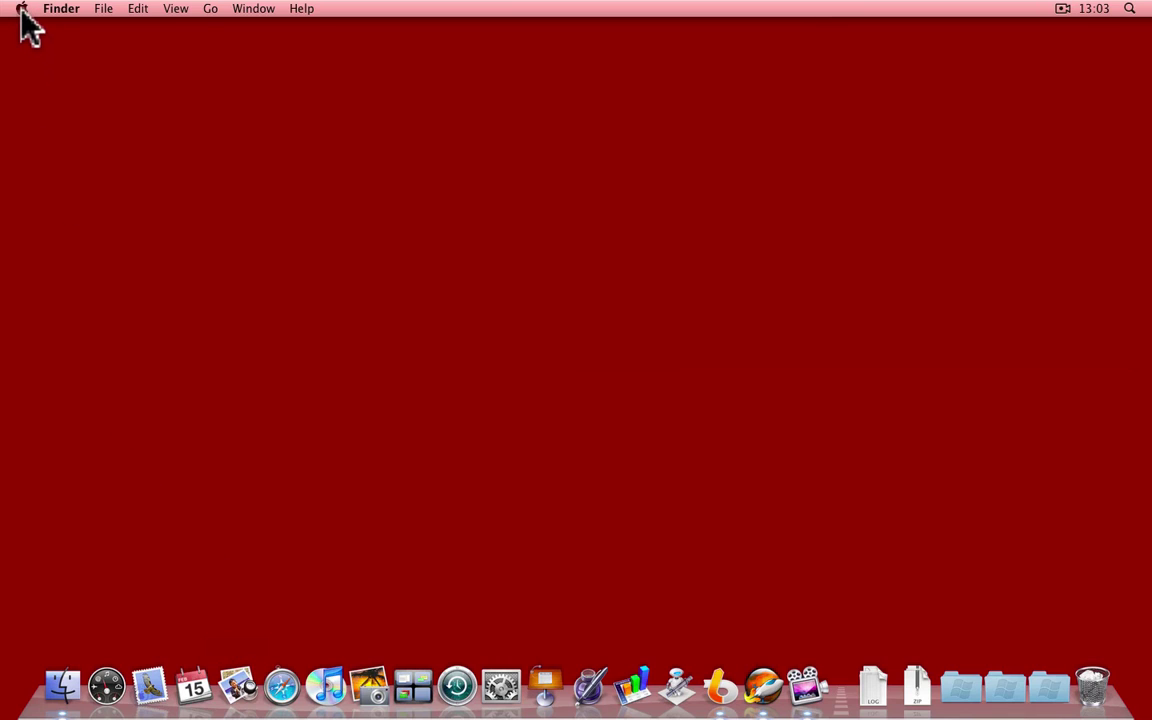
# - Launch Battery Health Monitor.app from Apple menu > Recent Items
pyautogui.click(21, 9)
pyautogui.moveTo(60, 123)
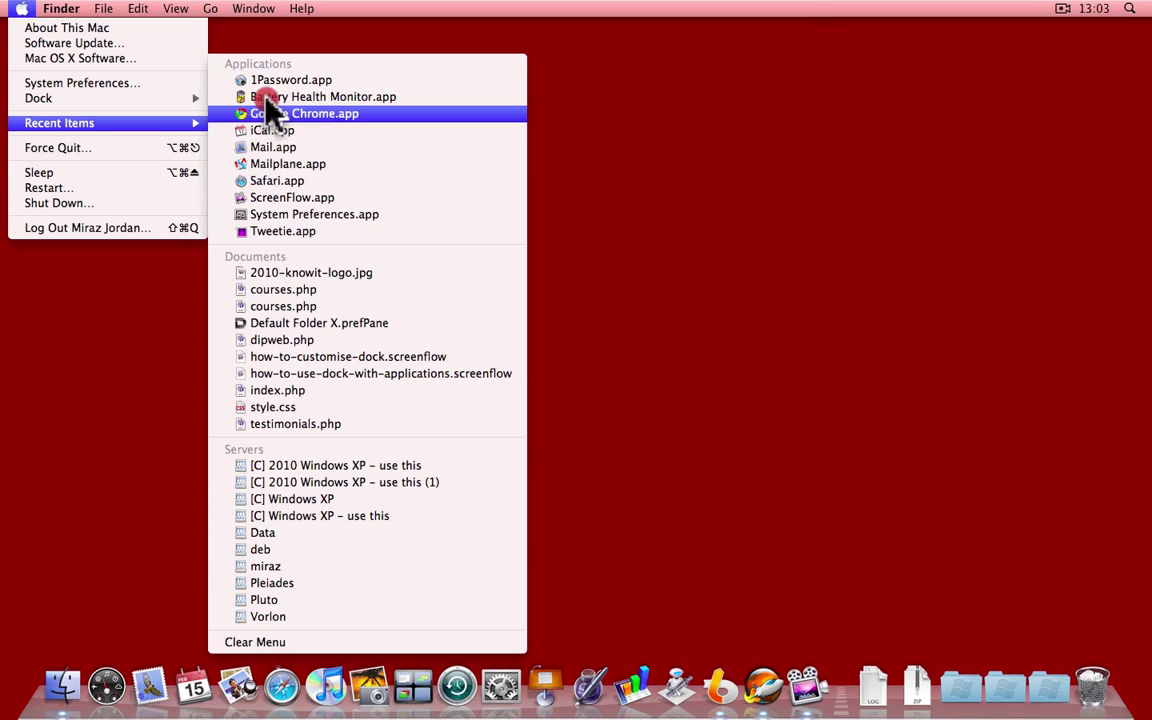
pyautogui.click(284, 97)
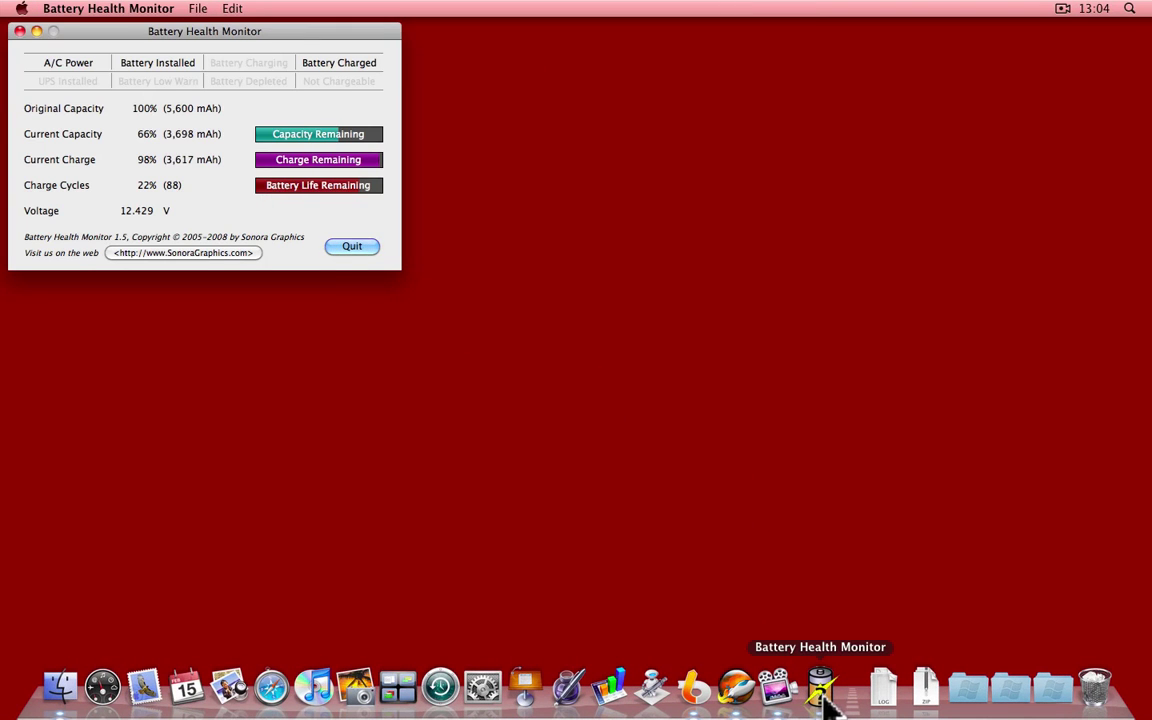
# - Set Battery Health Monitor to Keep in Dock, then quit the app
pyautogui.click(822, 700)
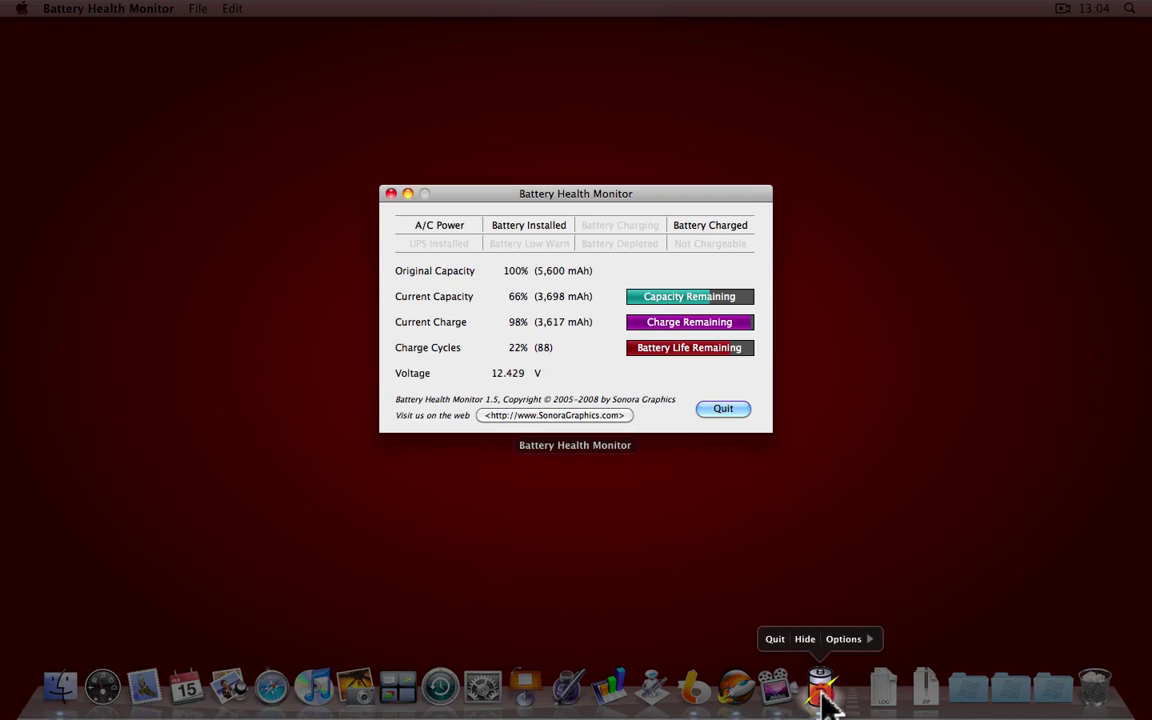
pyautogui.moveTo(847, 639)
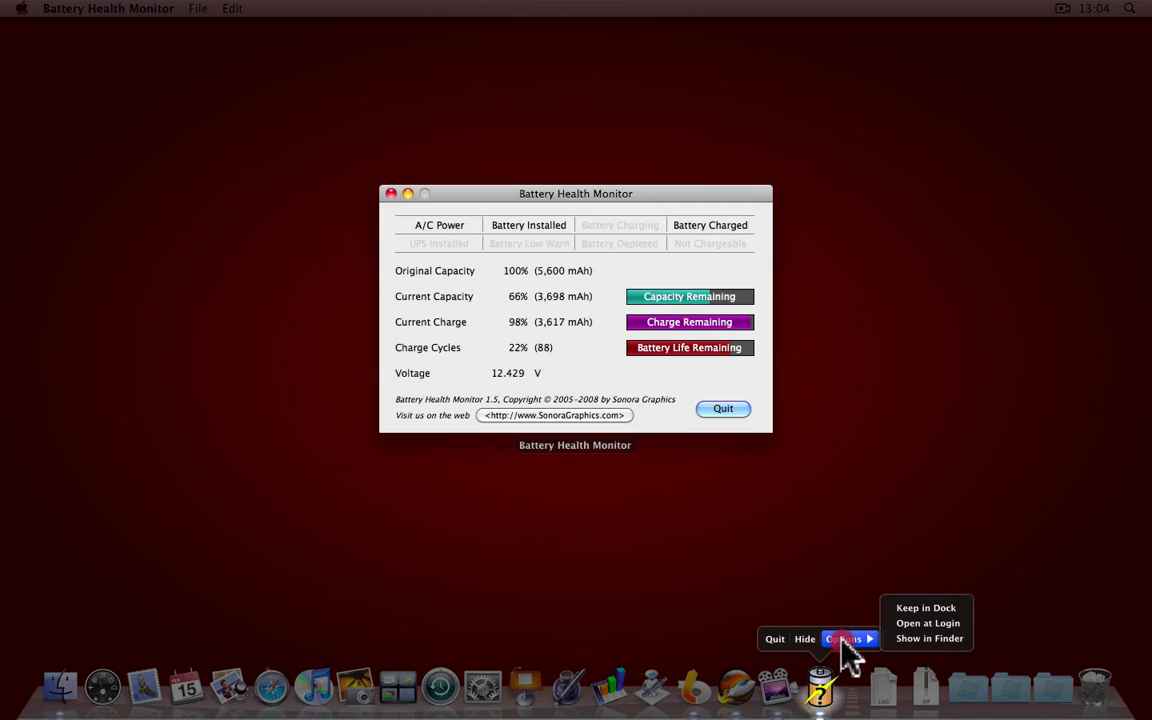
pyautogui.click(912, 609)
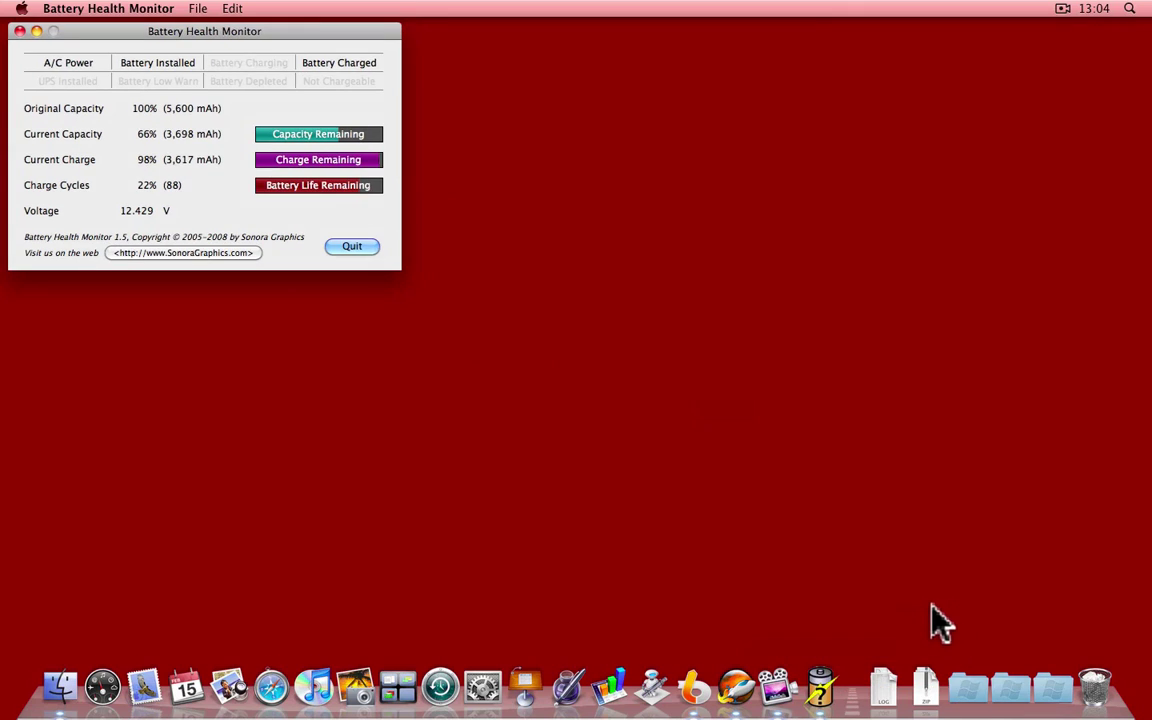
pyautogui.click(364, 246)
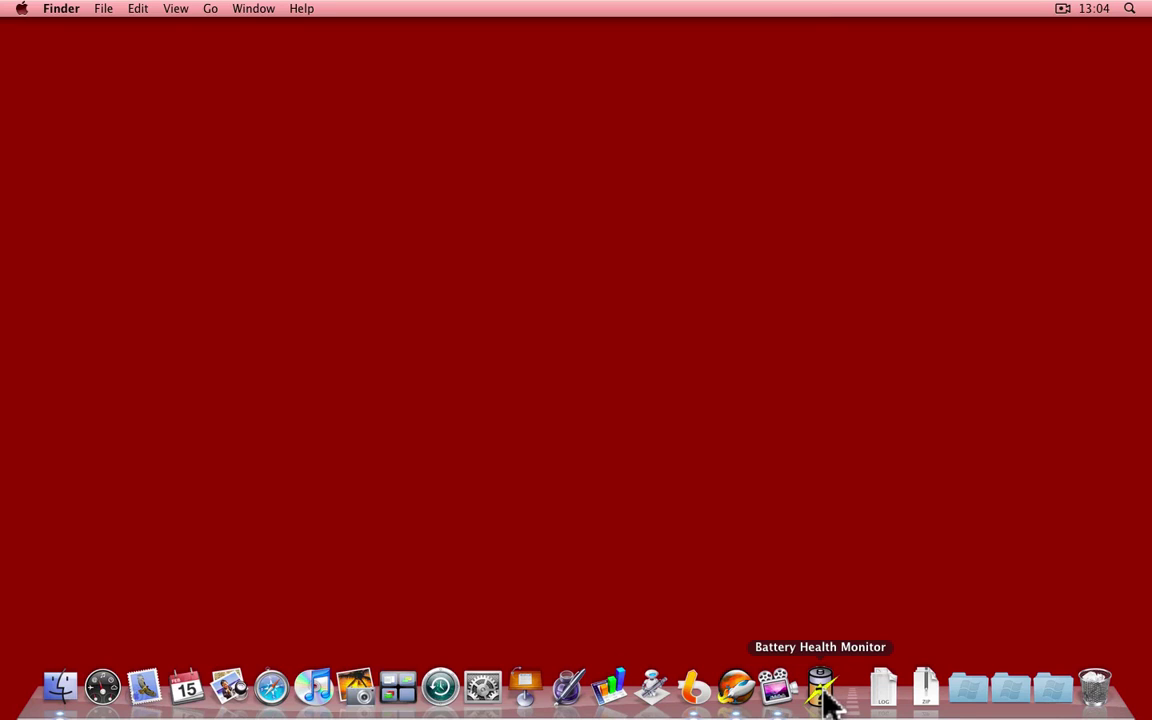
# - Drag the Battery Health Monitor icon off the Dock to remove it
pyautogui.moveTo(822, 700); pyautogui.dragTo(750, 630)
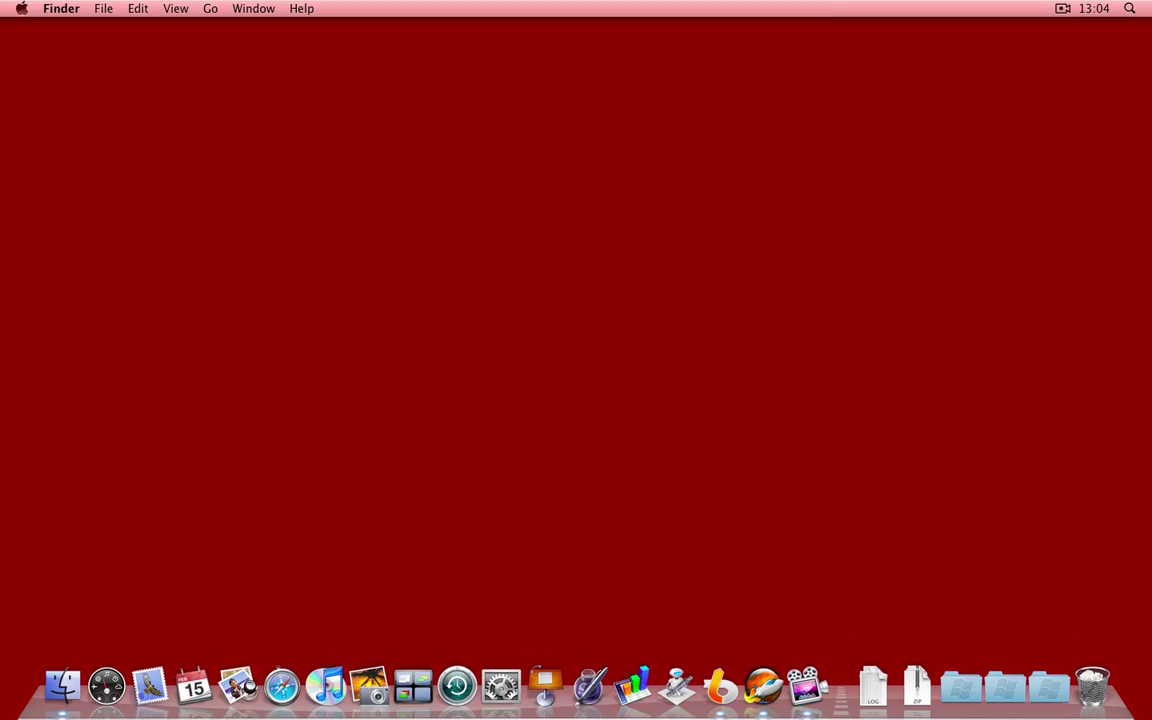